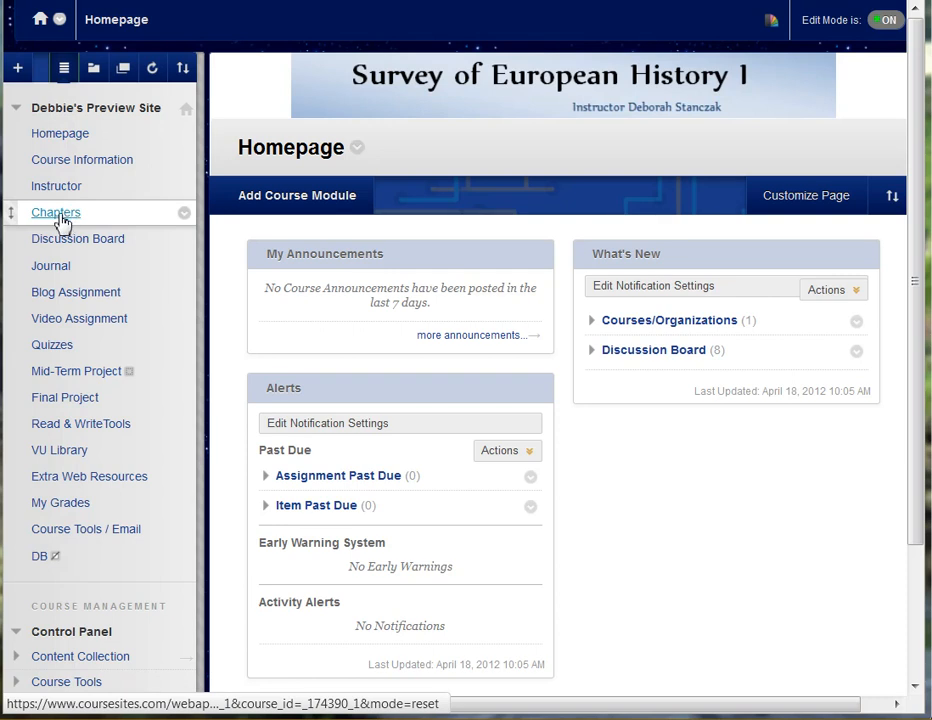
# Step: Look over the Chapters area and the contents of the Chapter 1 The Birth of Civilization folder, and return to Chapters
pyautogui.click(57, 214)
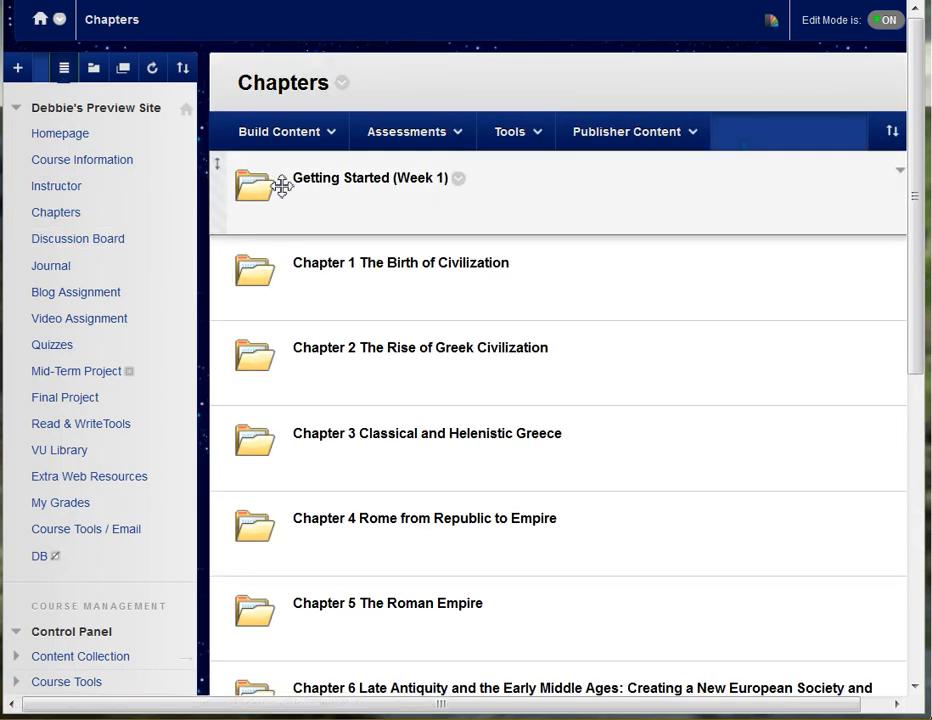
pyautogui.scroll(-3, 408, 648)
pyautogui.scroll(3, 408, 648)
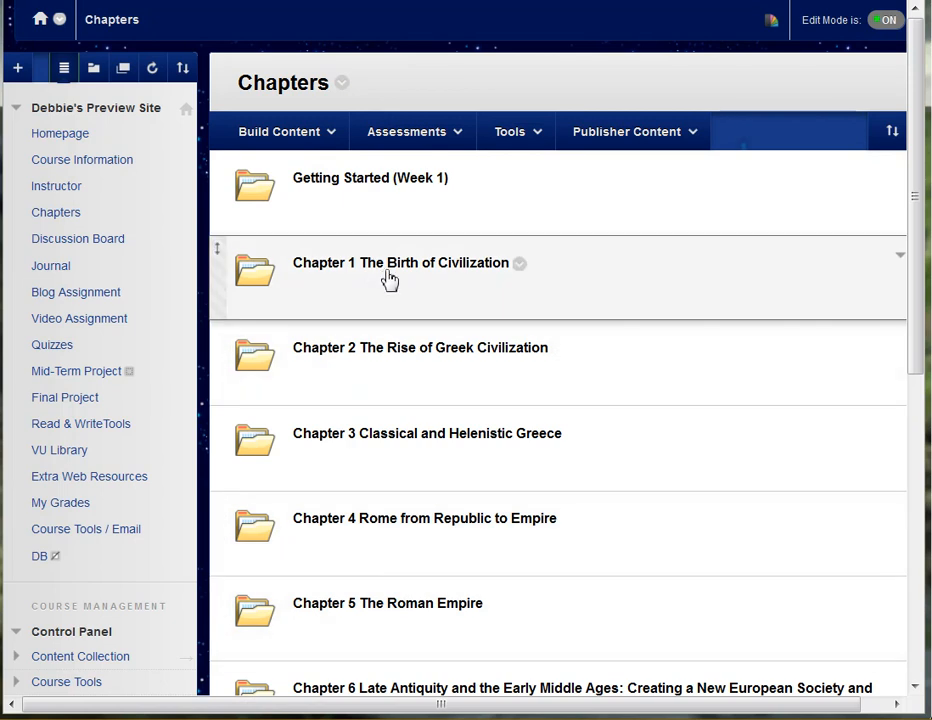
pyautogui.click(390, 274)
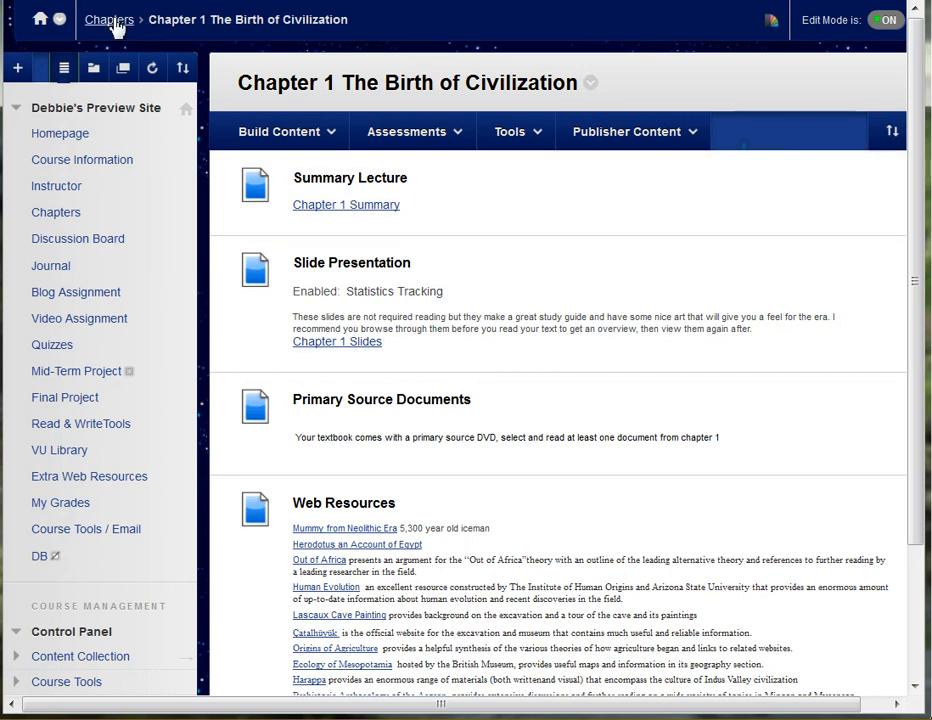
pyautogui.click(330, 132)
pyautogui.click(113, 30)
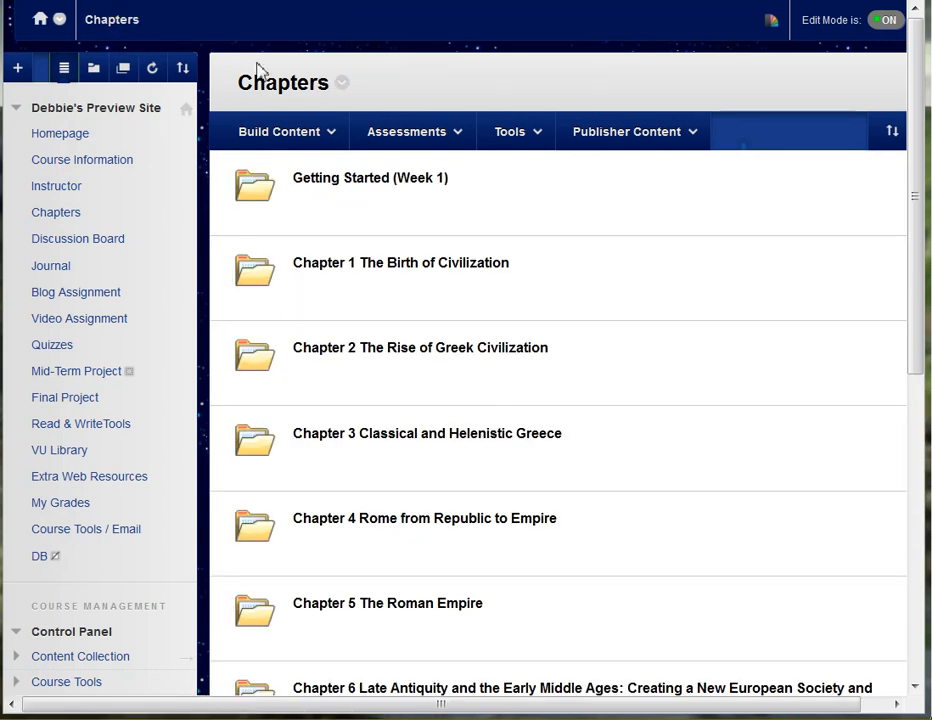
# Step: Create a content folder named Timeline in the Chapters area, with users permitted to view it and view tracking off
pyautogui.click(290, 134)
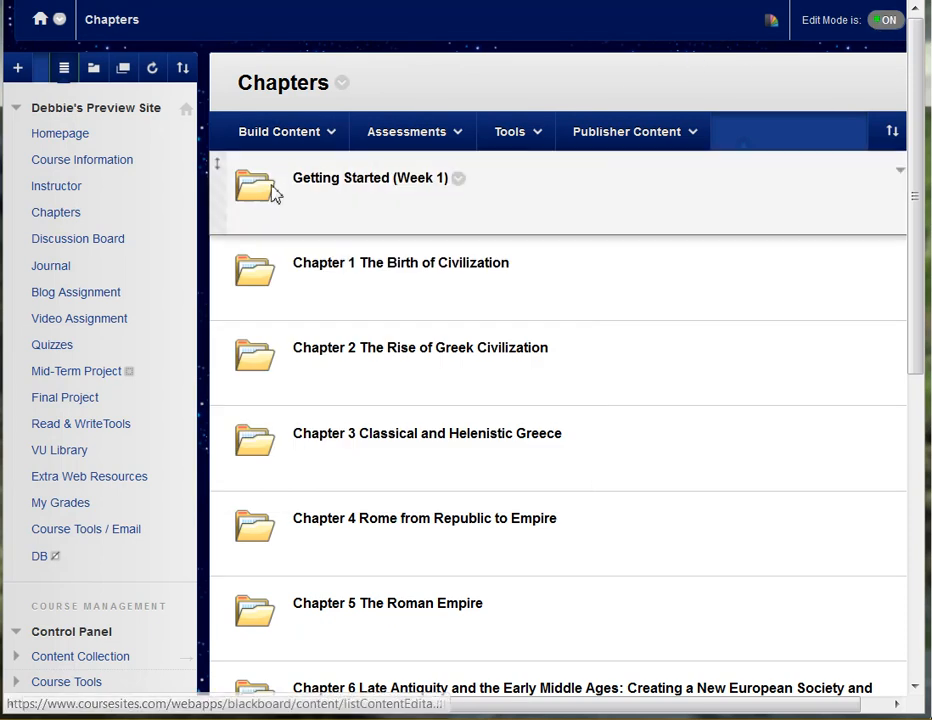
pyautogui.click(287, 135)
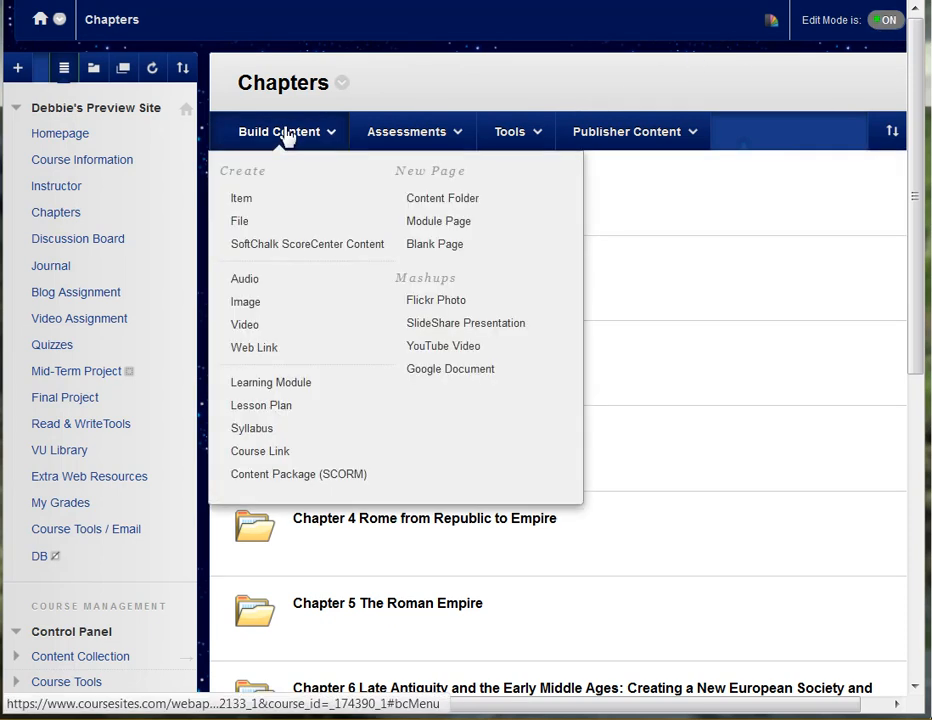
pyautogui.click(424, 206)
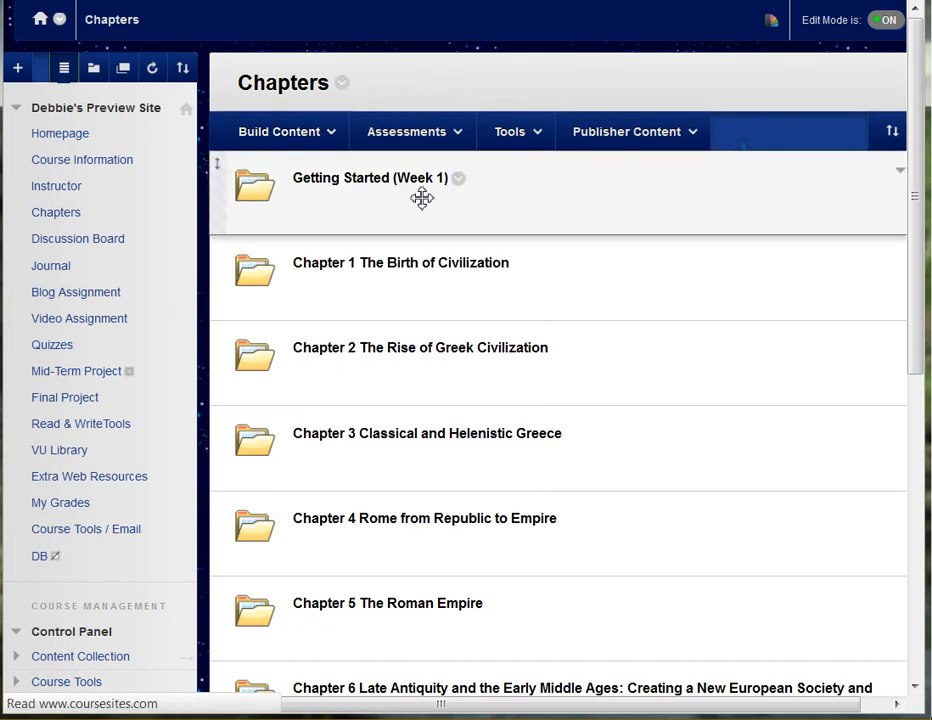
pyautogui.click(424, 287)
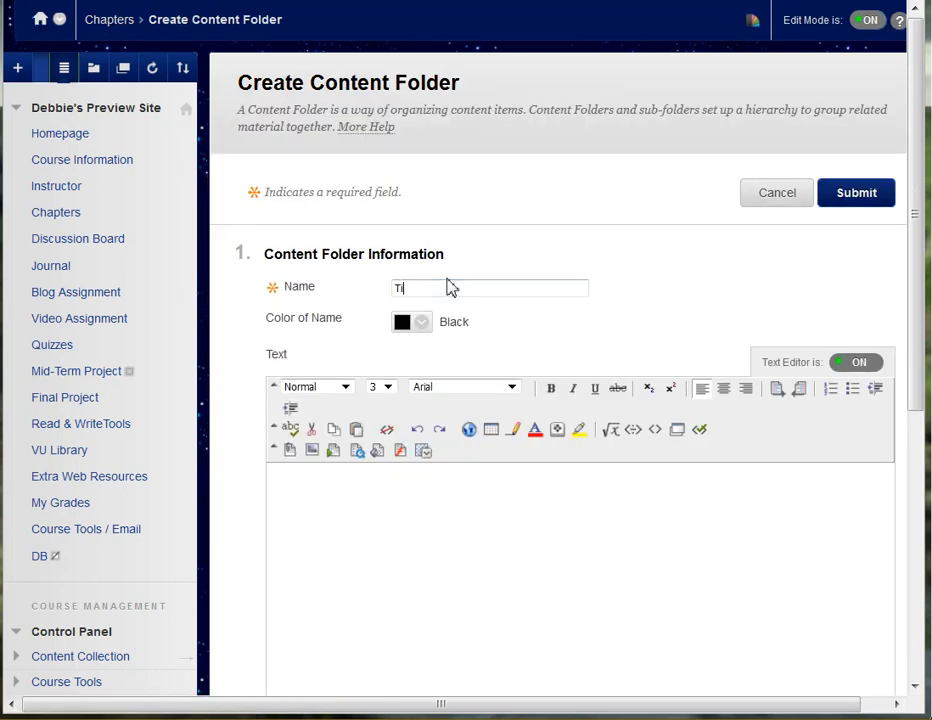
pyautogui.write('Timeline')
pyautogui.click(410, 566)
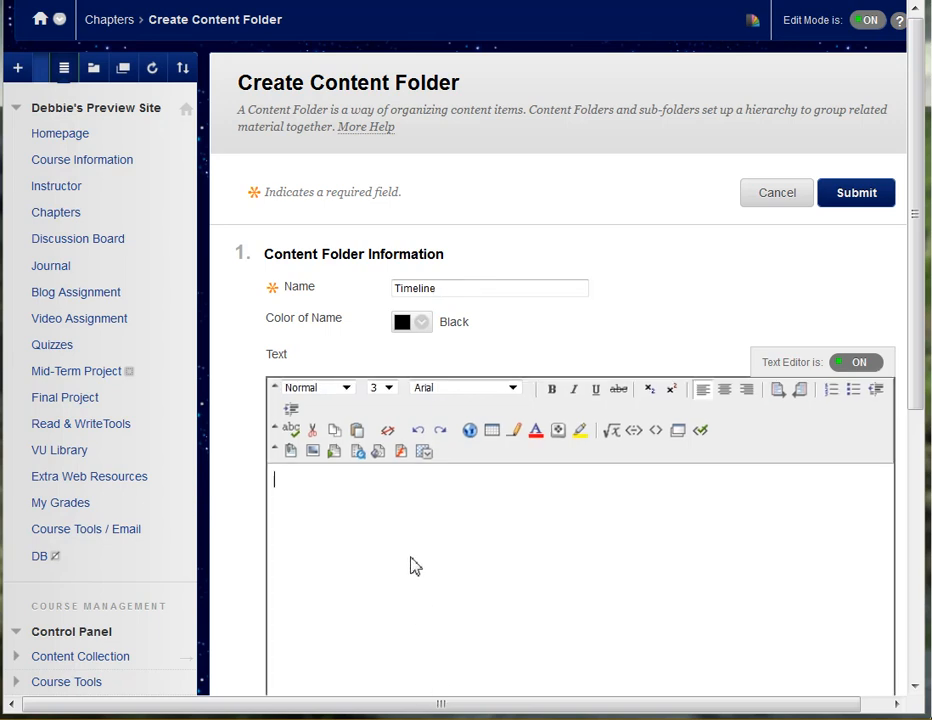
pyautogui.scroll(-1, 432, 536)
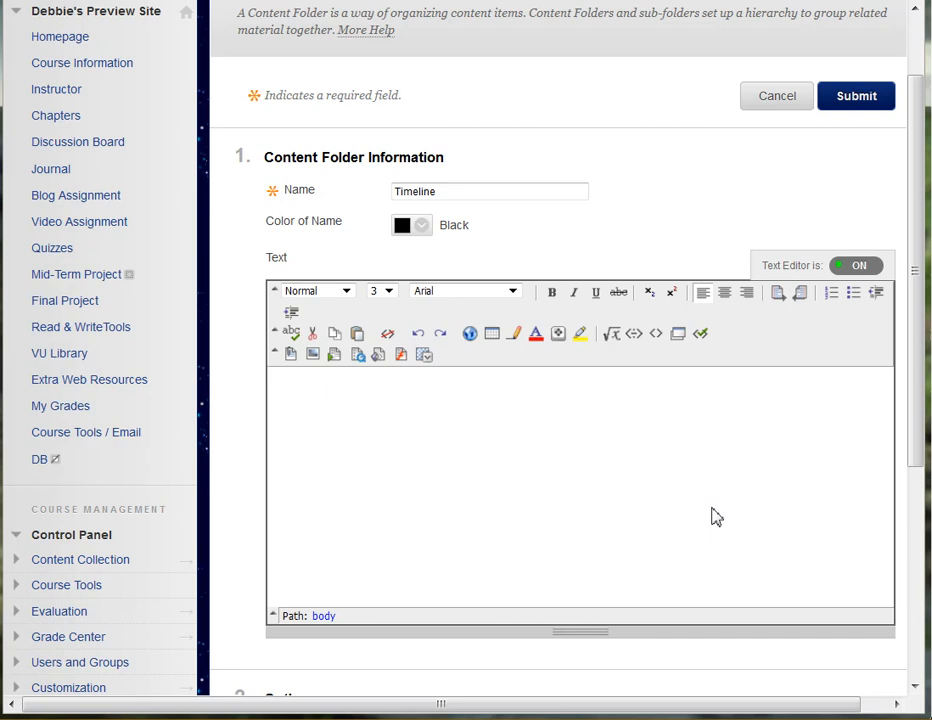
pyautogui.scroll(-1, 716, 516)
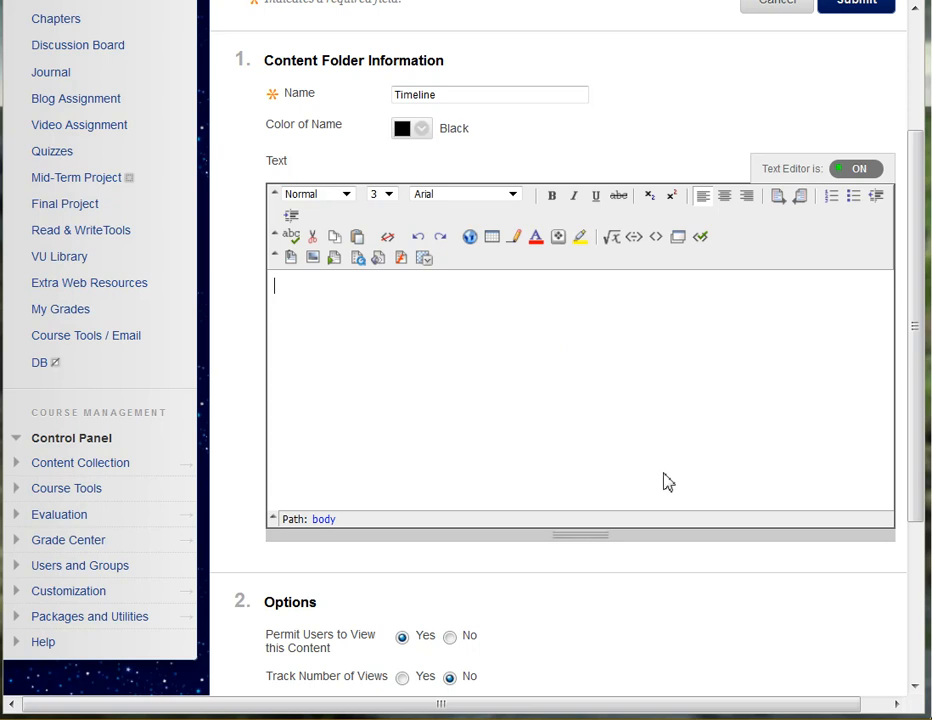
pyautogui.scroll(-1, 645, 478)
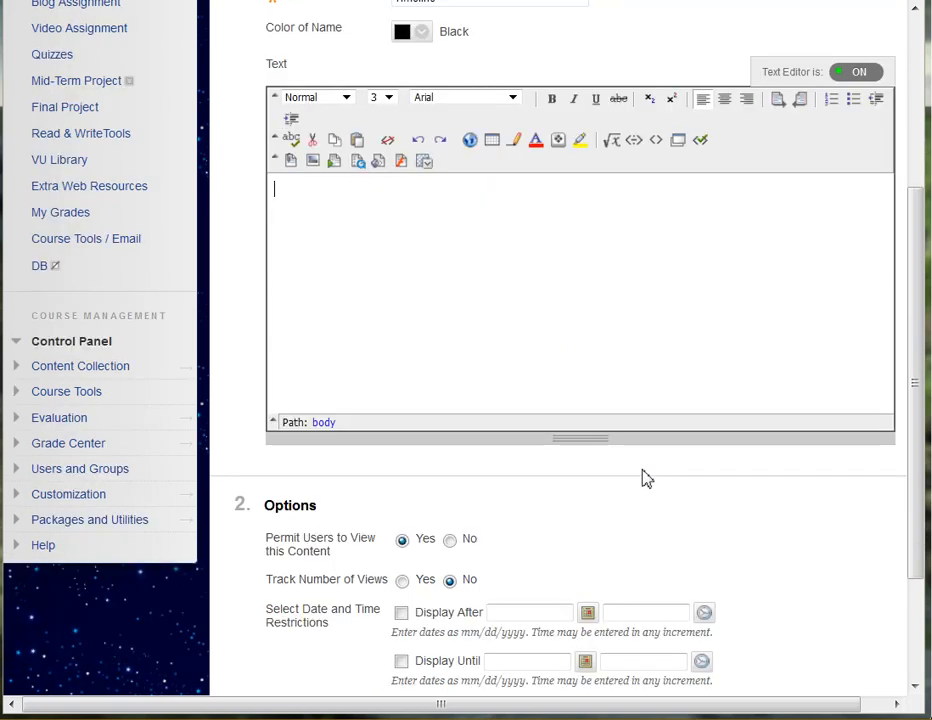
pyautogui.scroll(-2, 645, 478)
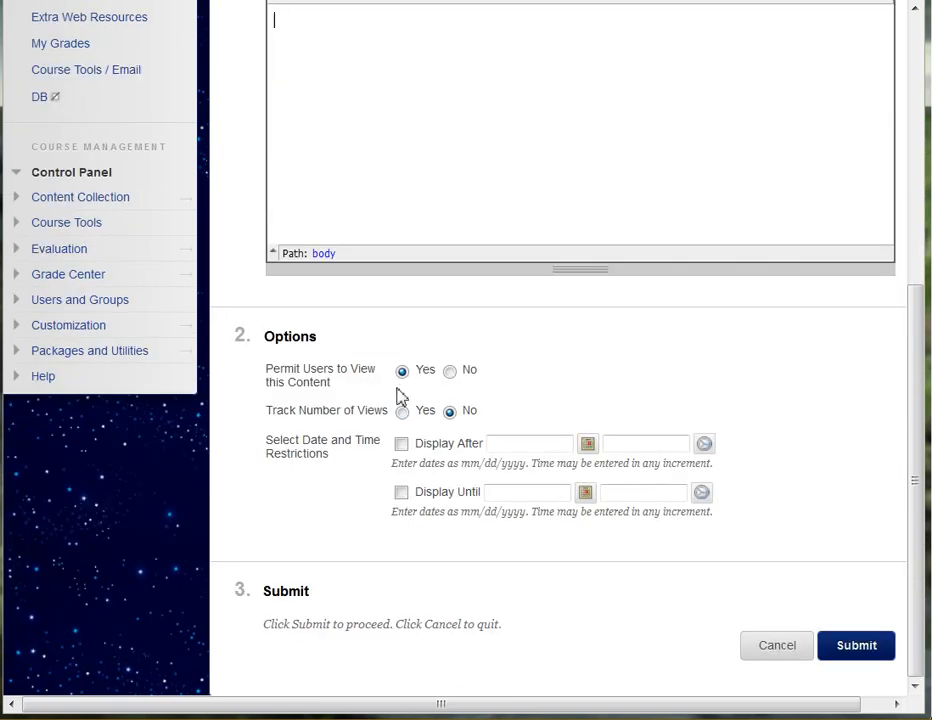
pyautogui.click(858, 648)
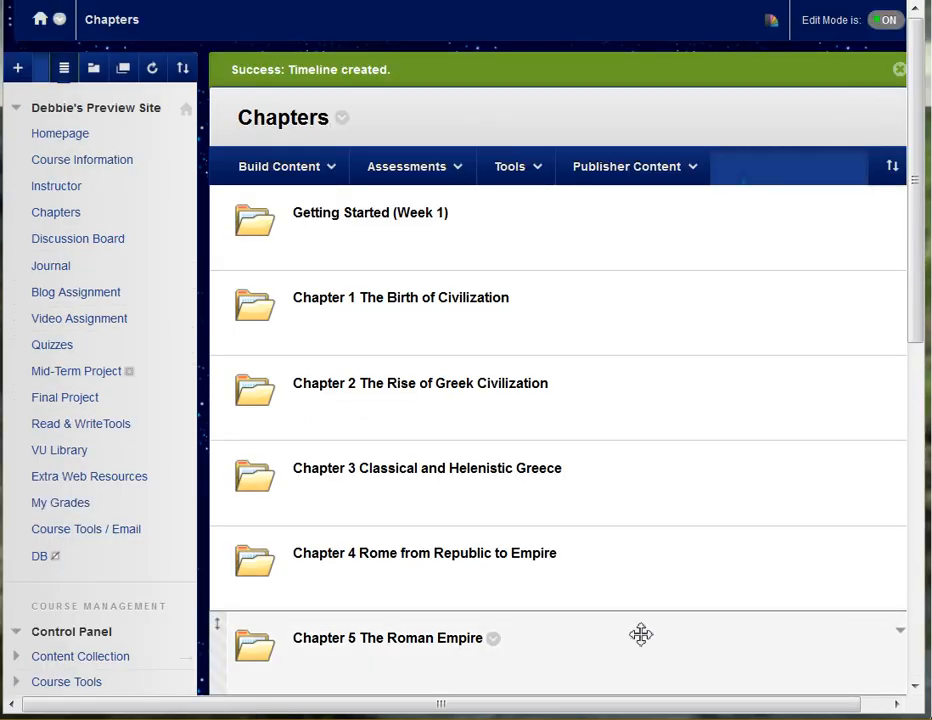
# Step: Move the Timeline folder from the end of the Chapters list to directly below Getting Started (Week 1)
pyautogui.scroll(-8, 322, 395)
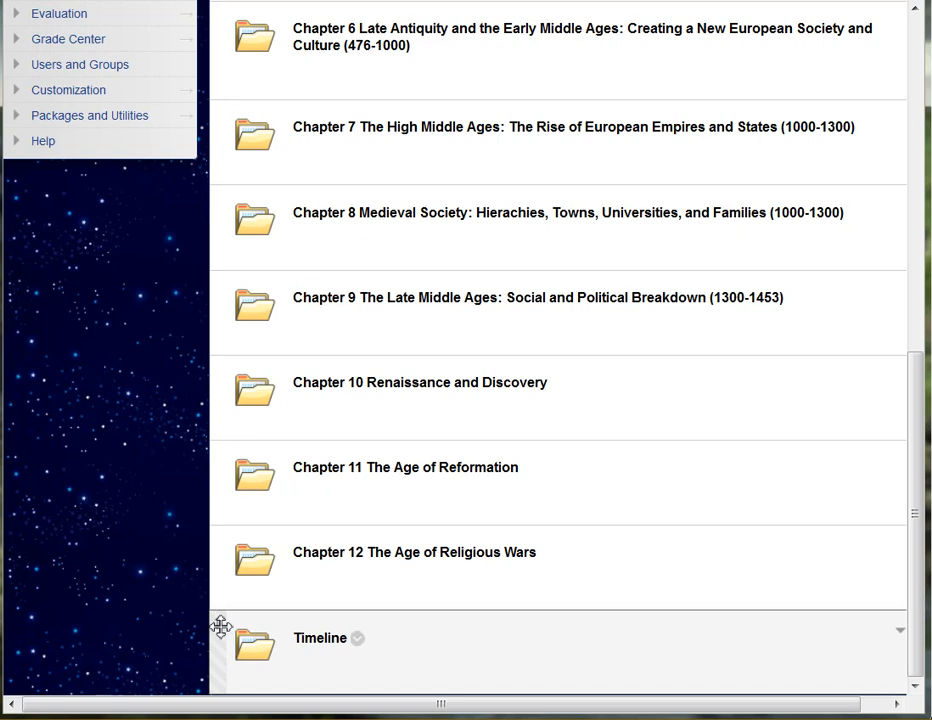
pyautogui.moveTo(221, 627); pyautogui.dragTo(314, 108)
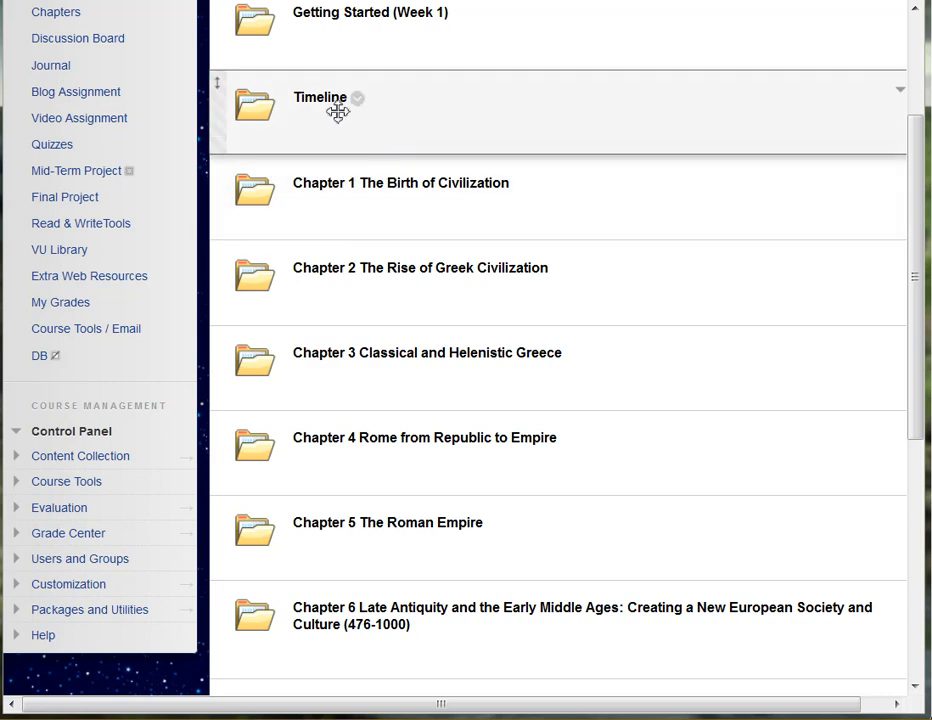
pyautogui.scroll(3, 360, 116)
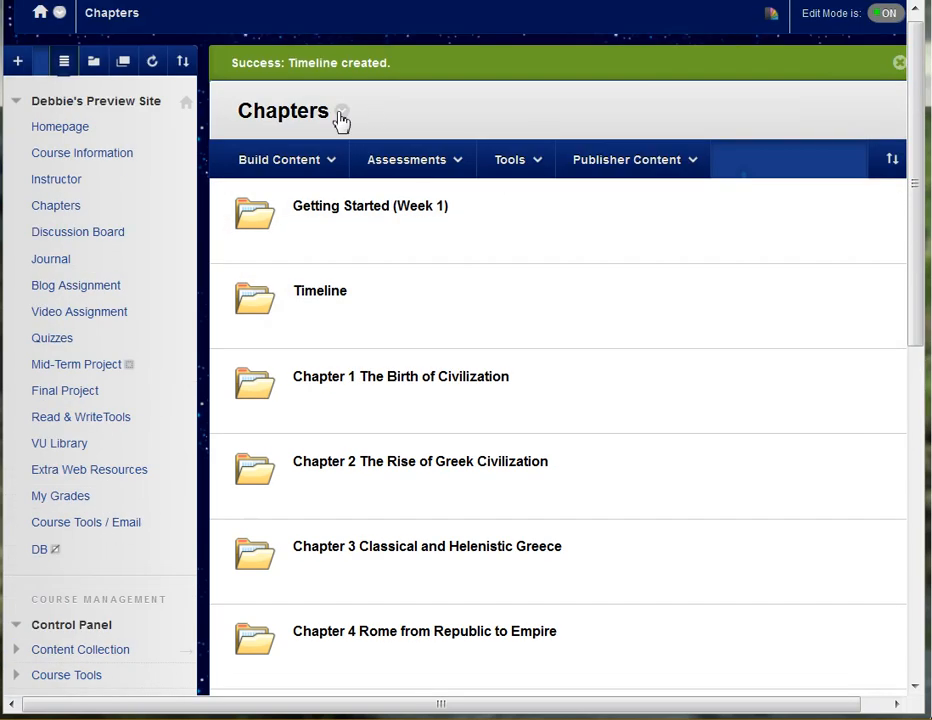
# Step: Start a new content item inside the Timeline folder and name it Timeline Information
pyautogui.click(304, 164)
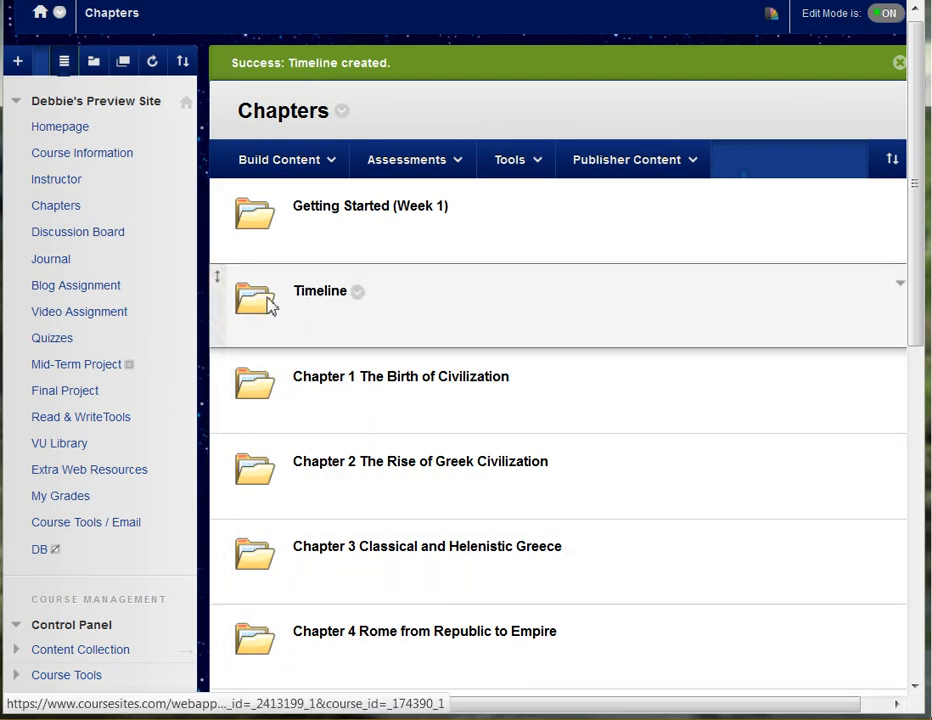
pyautogui.click(326, 292)
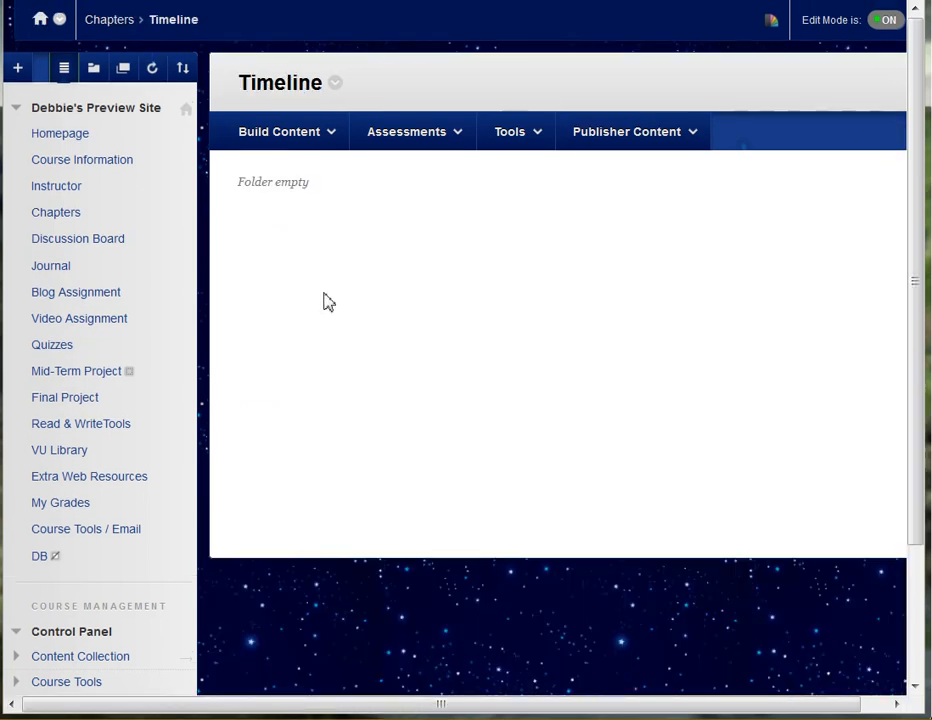
pyautogui.click(306, 137)
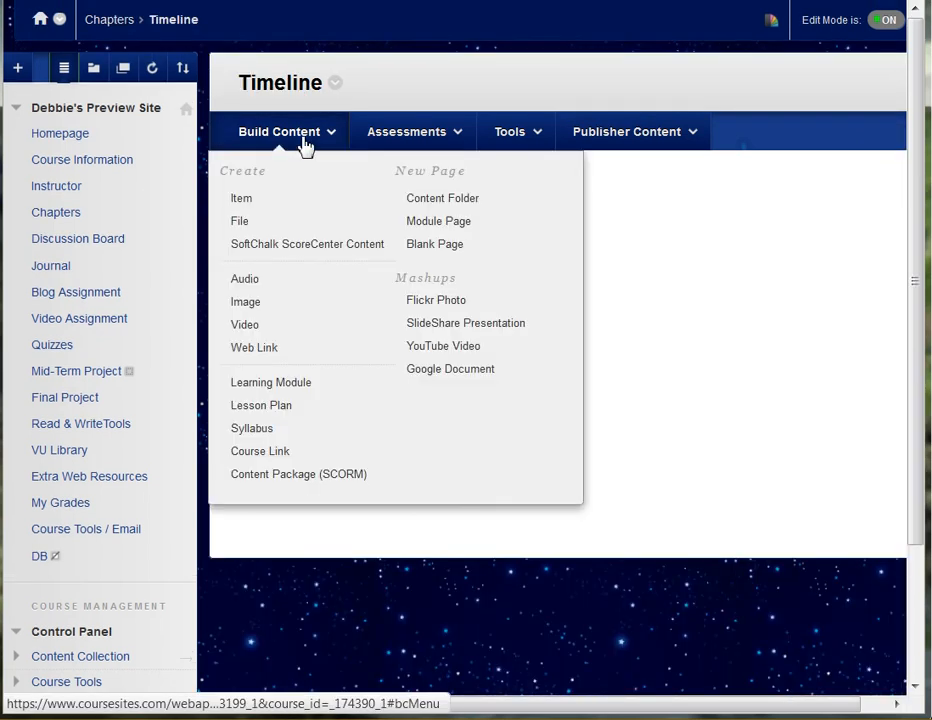
pyautogui.click(247, 202)
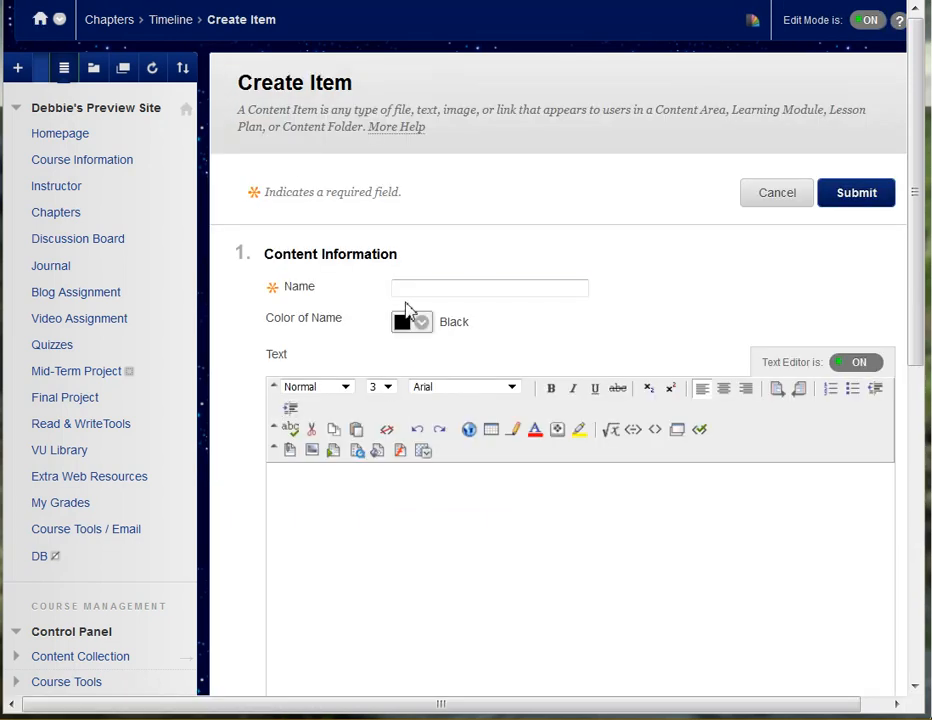
pyautogui.click(412, 291)
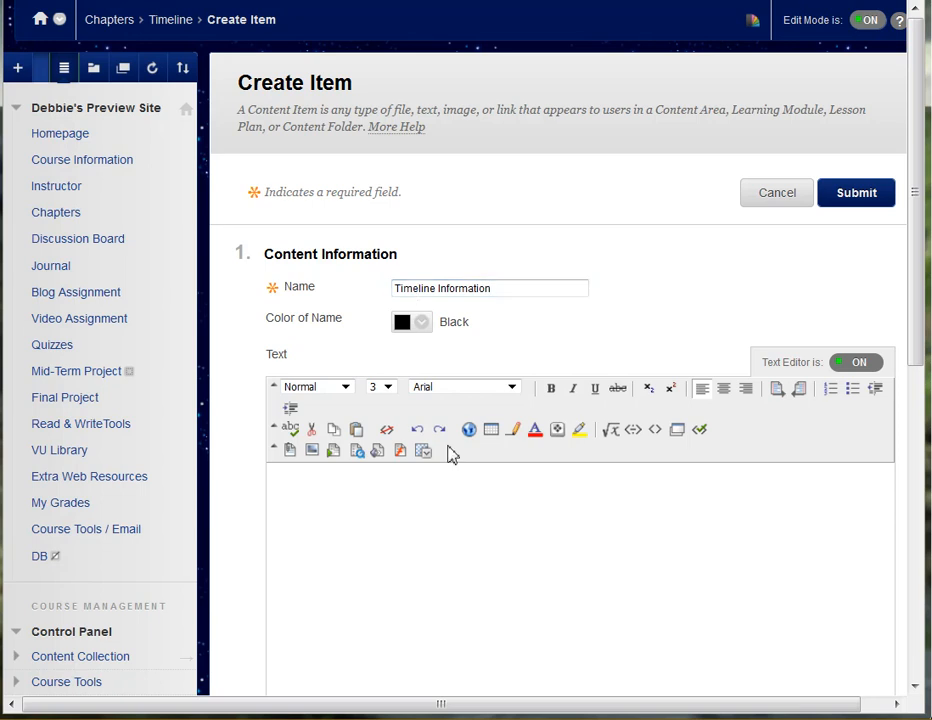
# Step: Use the Paste from Word mashup to paste the Abbreviations text on BC/AD and BCE/CE, including its Additional References
pyautogui.scroll(-1, 450, 455)
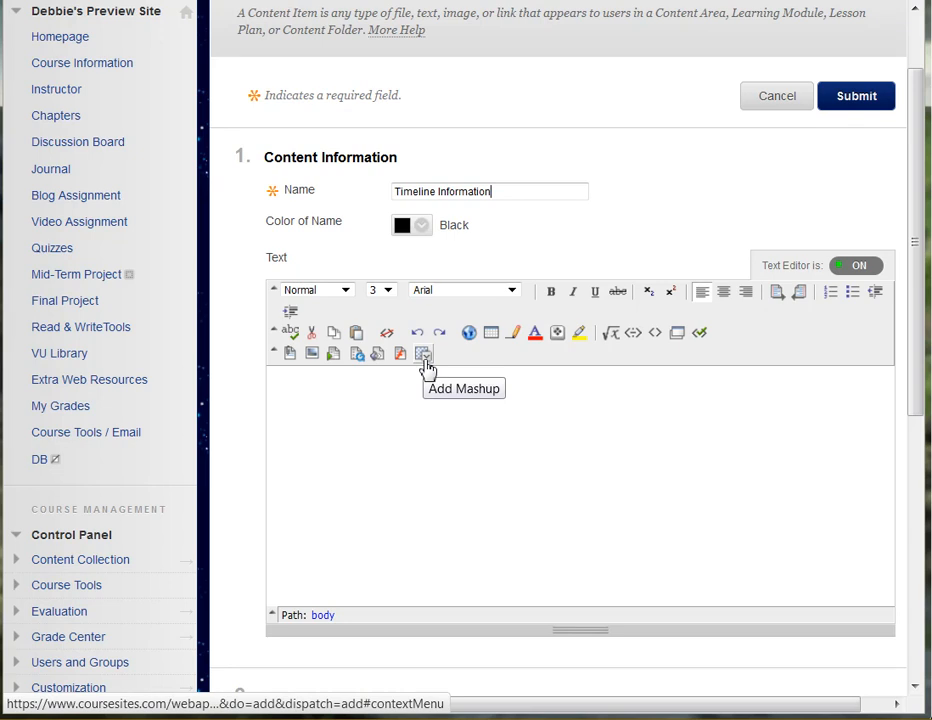
pyautogui.scroll(-3, 443, 516)
pyautogui.scroll(-1, 381, 636)
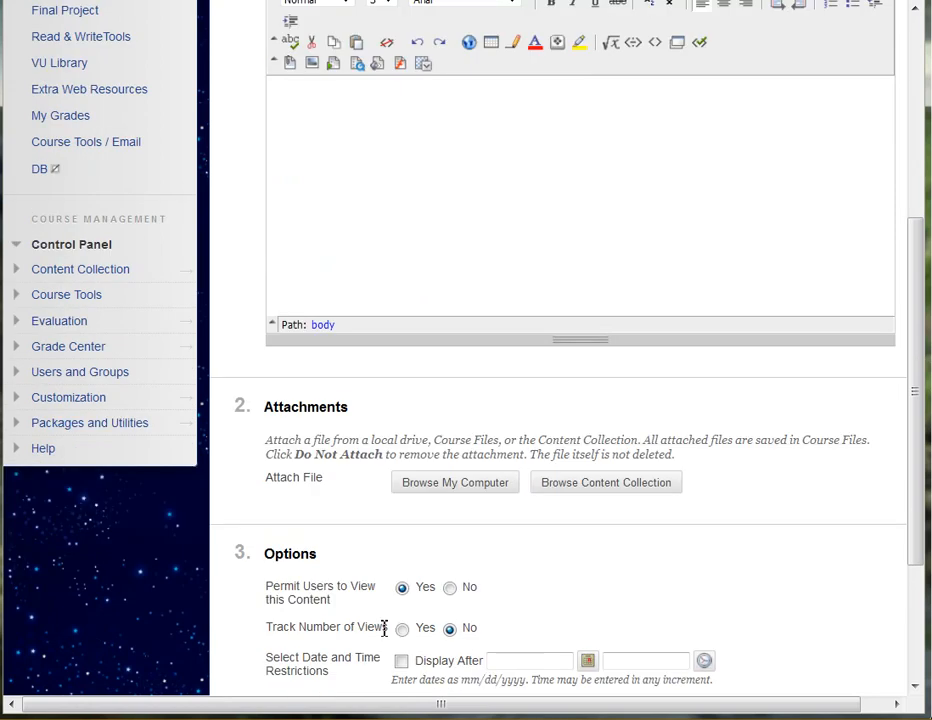
pyautogui.scroll(1, 467, 464)
pyautogui.scroll(2, 467, 464)
pyautogui.click(424, 360)
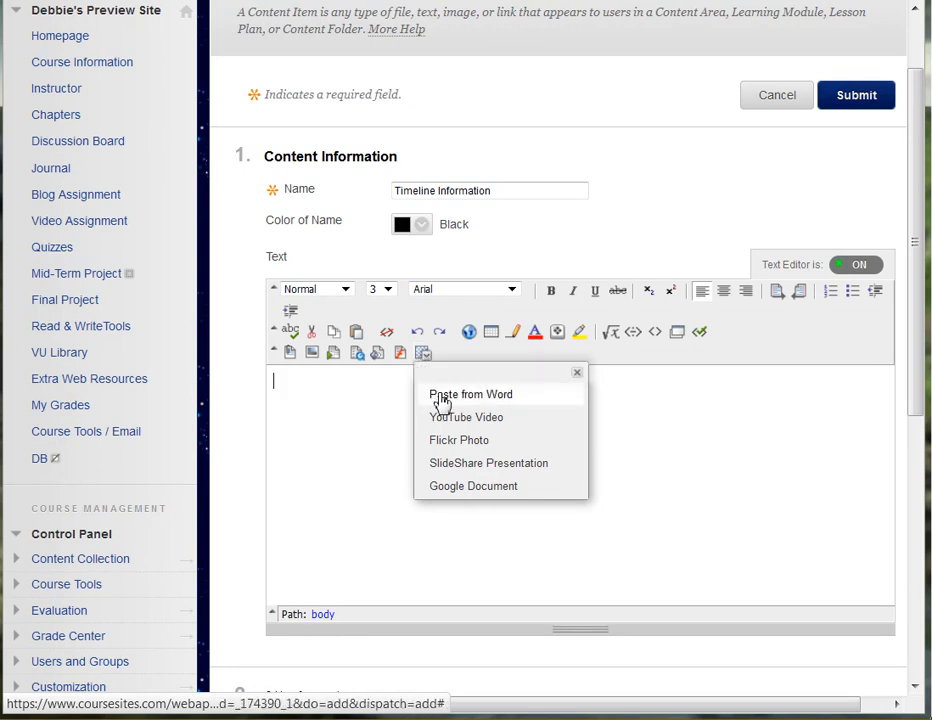
pyautogui.click(441, 396)
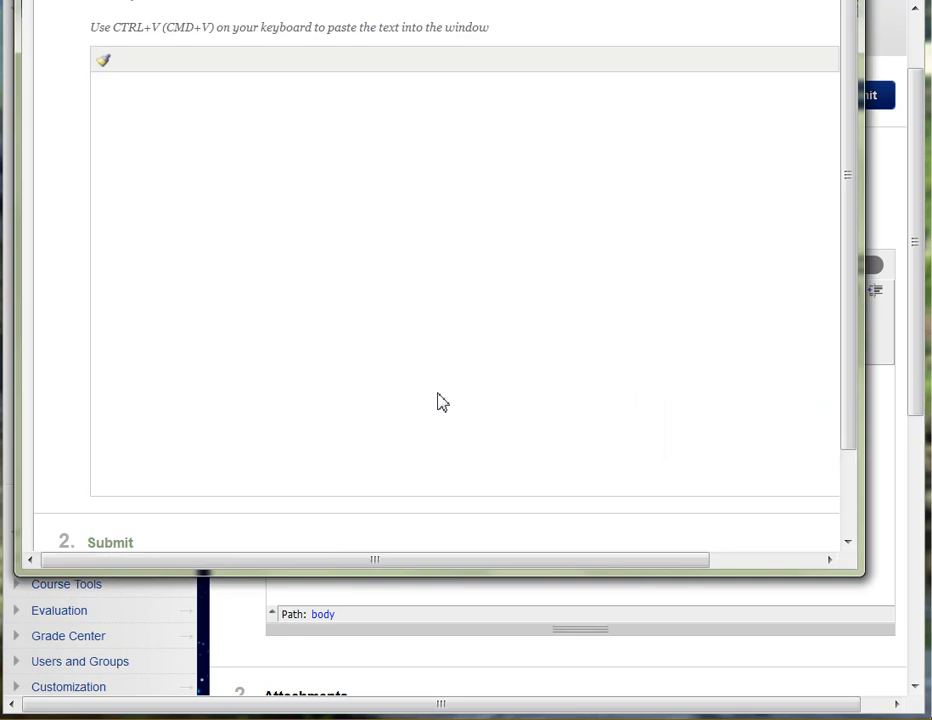
pyautogui.click(168, 115)
pyautogui.write('Abbreviations The traditional abbreviations were BC/AD "Before Christ"/ "Anno Domini (in the year of our Lord)" The AD was created in the 500’s AD by a Catholic priest, to try and simplify the many different systems being used. As a Christian of course he chose what he calculated to be the birth of Jesus as the dividing line.  In the beginning of the 16th century scholars started using BC to indicate the years "Before Christ".  Now scholars believe that the monk, Dionysius was slightly wrong about the birth year of Jesus. Since it is probably only four to six years off it has remained as is. In recent times it has become acceptable to change the terminology from AD to CE "Common Era" or "Christian Era" and the BC to "Before the Common Era" or "Before the Christian Era" So you will also see the abbreviations shown as BCE/CE. Additional References Catholic Encyclopedia http://www.newadvent.org/cathen/03738a.htm United Church of Christ http://www.ucc.org/ucnews/janfeb03/whatever-happened-to-bc-and.html')
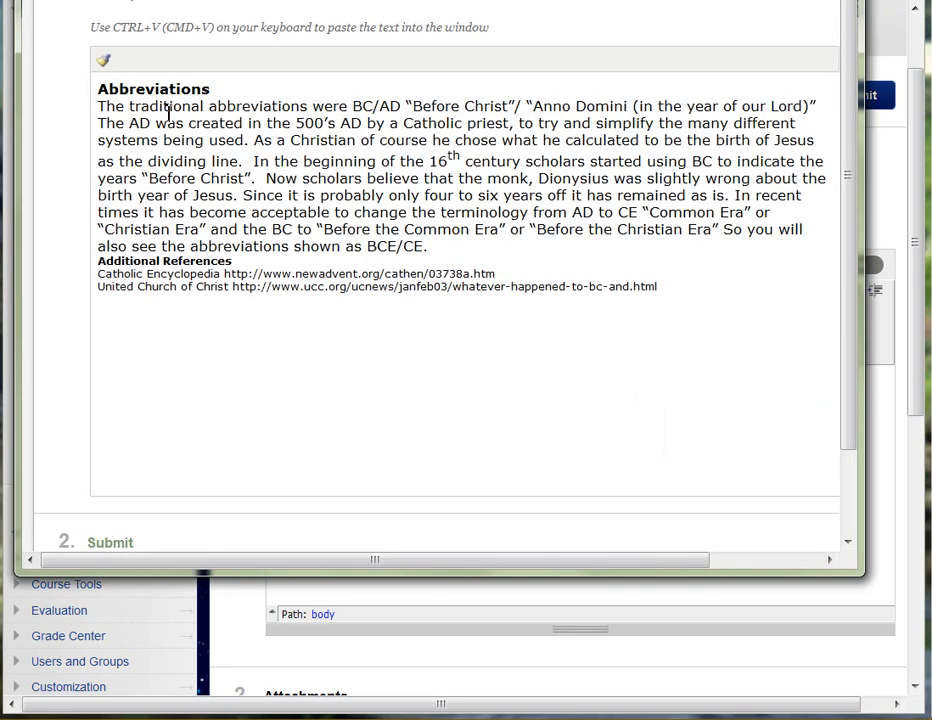
# Step: Add a blank line above the Additional References heading and submit the pasted text into the item's text body
pyautogui.click(478, 258)
pyautogui.press('Return')
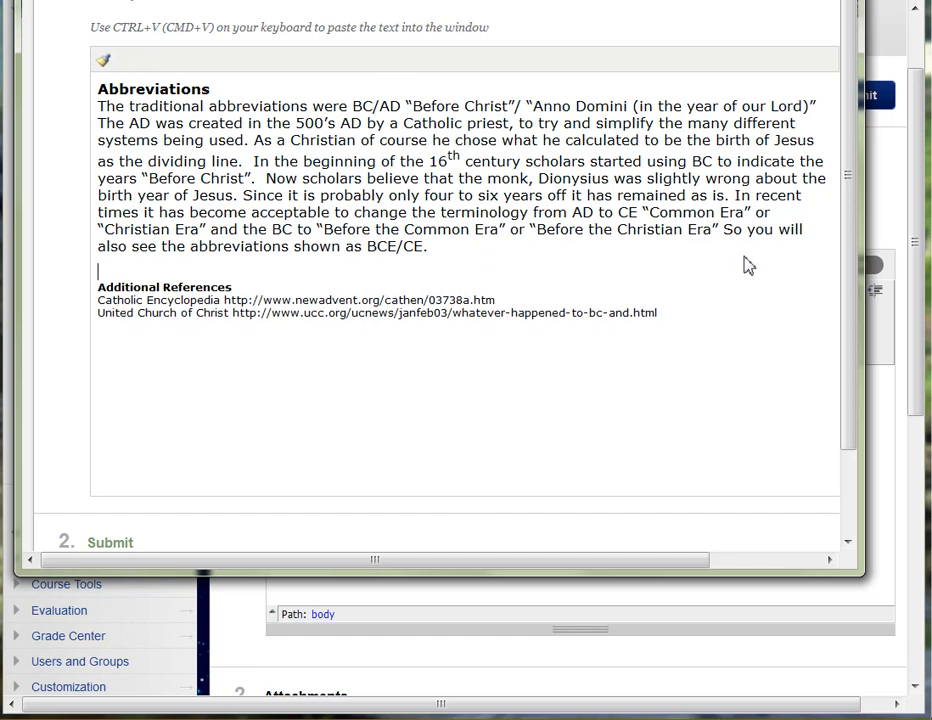
pyautogui.scroll(-2, 745, 293)
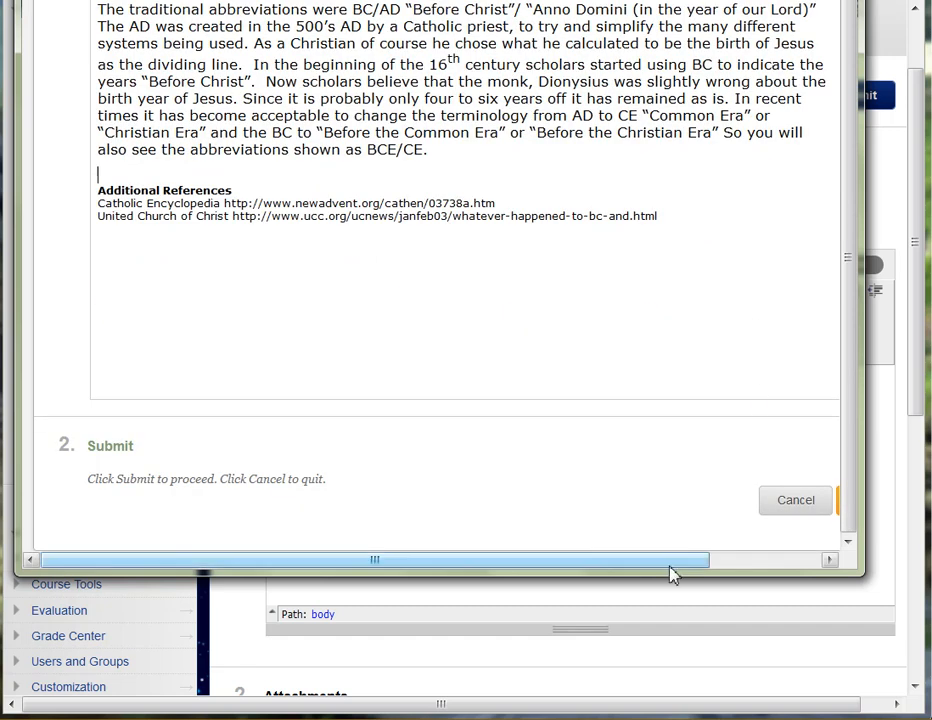
pyautogui.moveTo(670, 562); pyautogui.dragTo(767, 562)
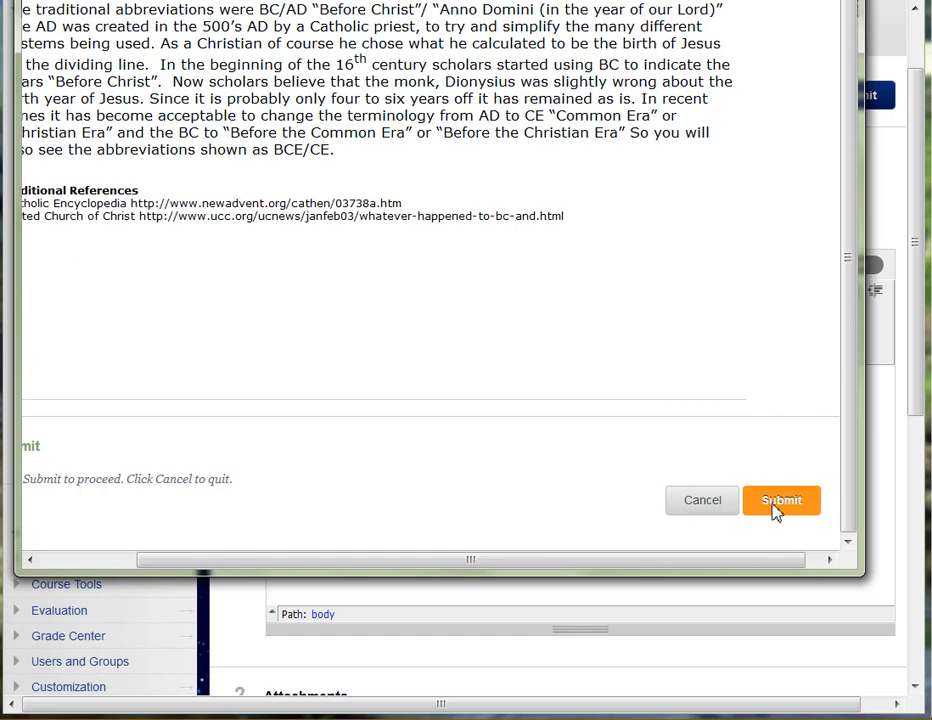
pyautogui.click(778, 508)
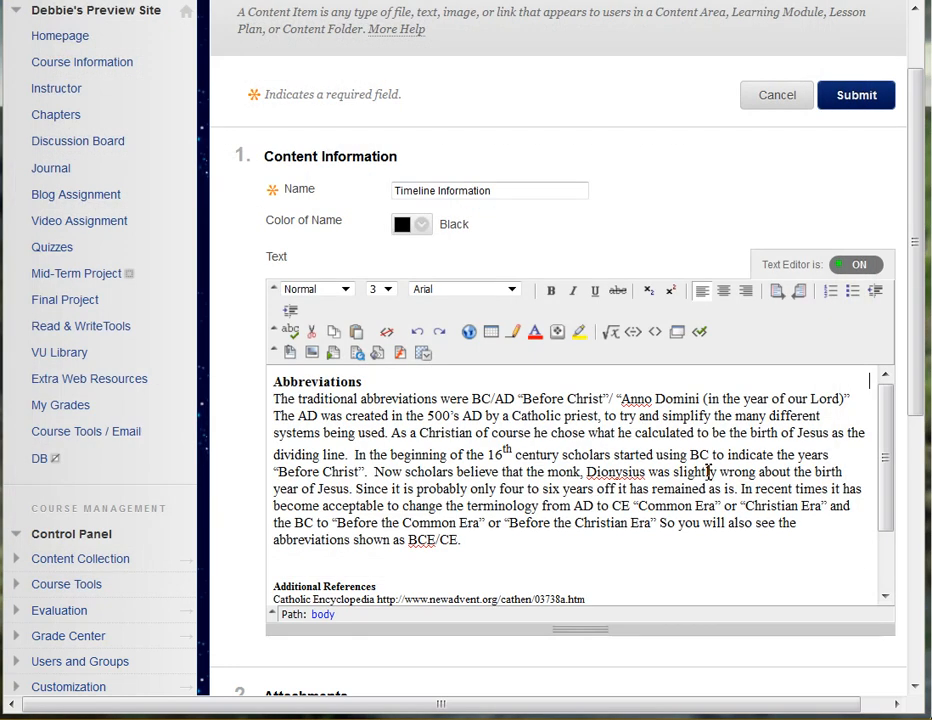
# Step: Submit the Timeline Information item, preview the Timeline folder with Edit Mode off, and switch Edit Mode back on
pyautogui.click(858, 104)
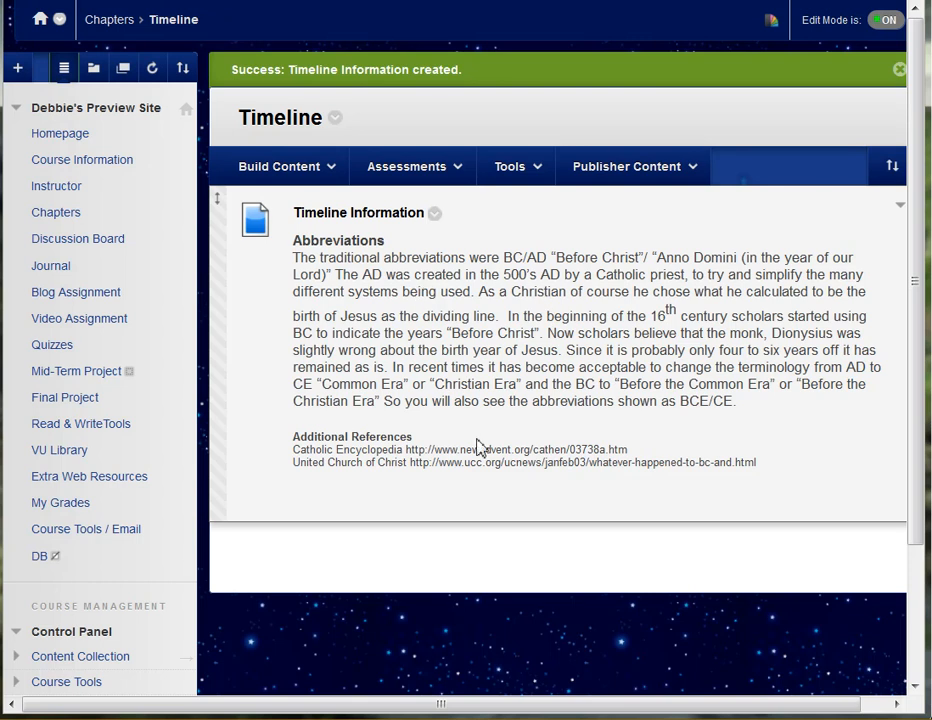
pyautogui.click(886, 28)
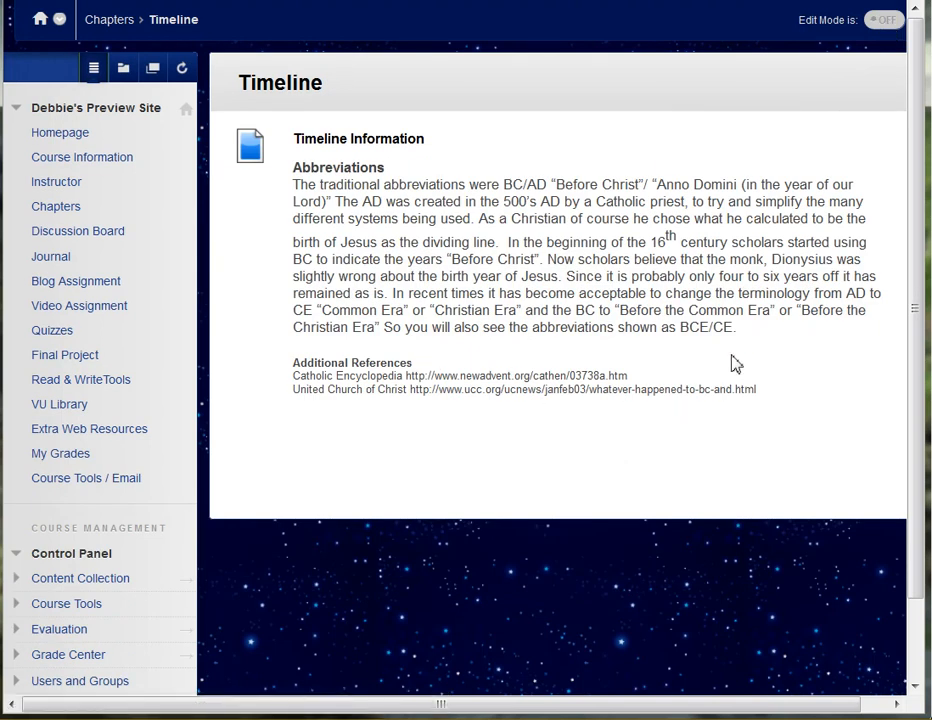
pyautogui.click(885, 26)
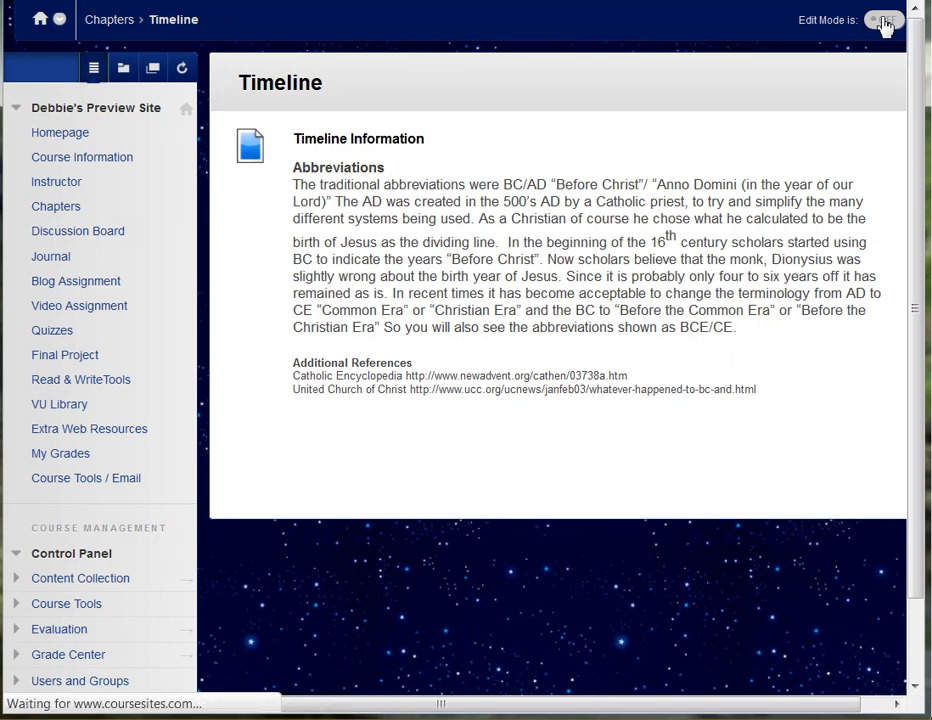